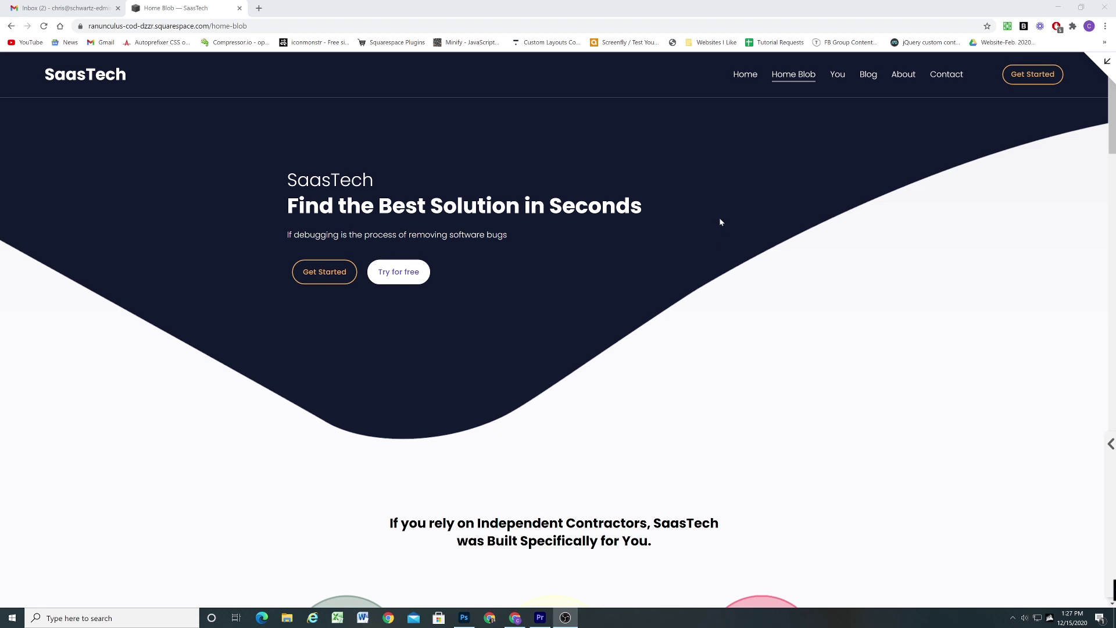
Go to the Home page and scroll through its hero banner
scroll(714, 230, "down", 2)
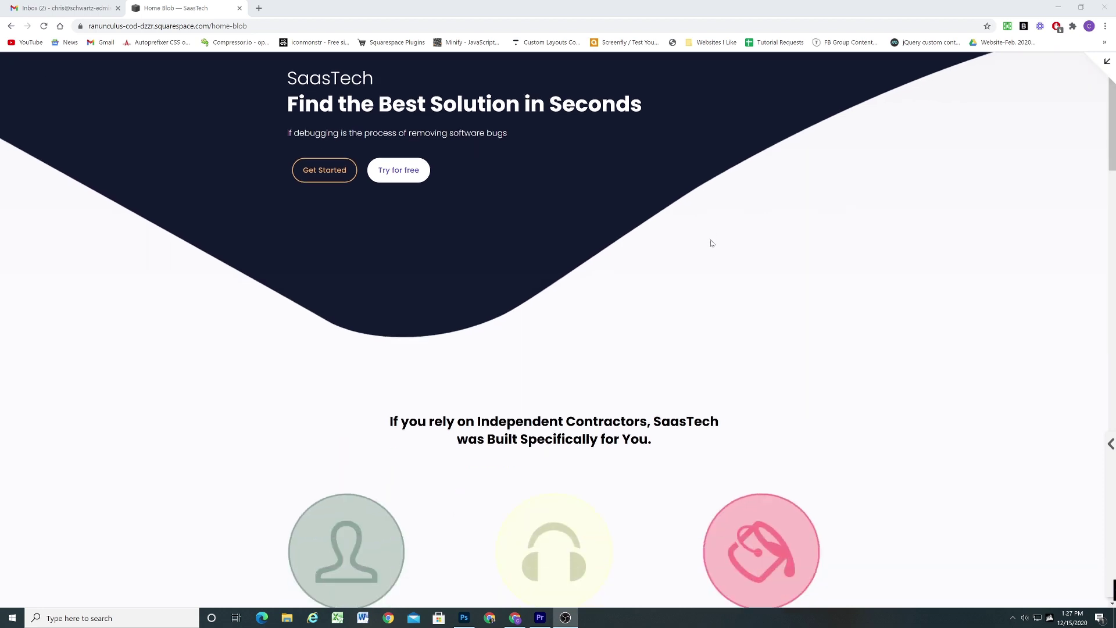
scroll(710, 242, "up", 2)
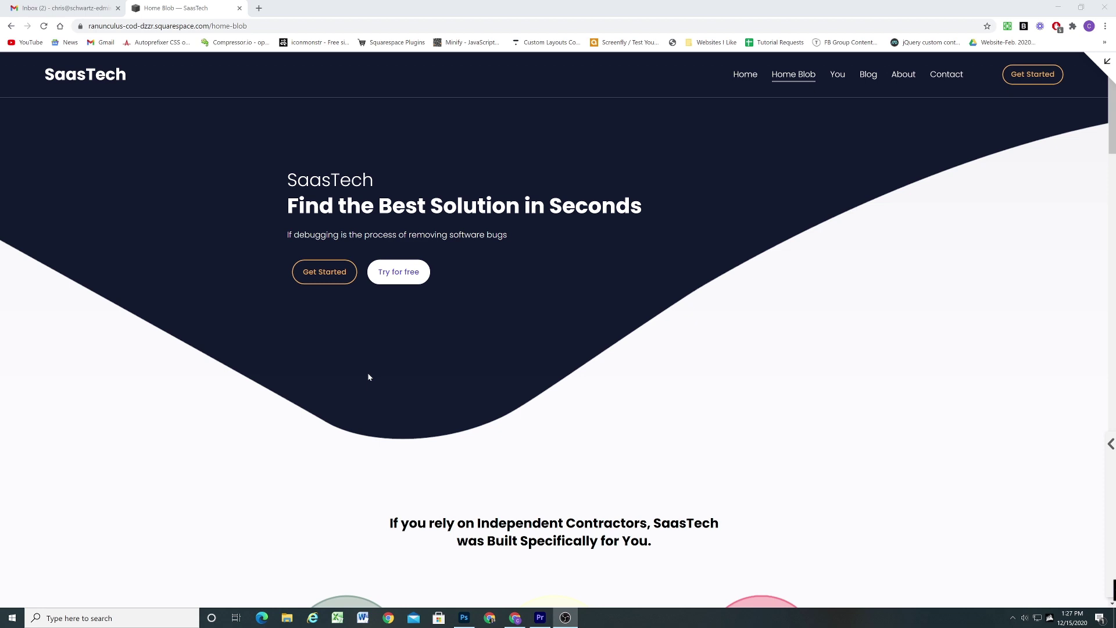
left_click(745, 75)
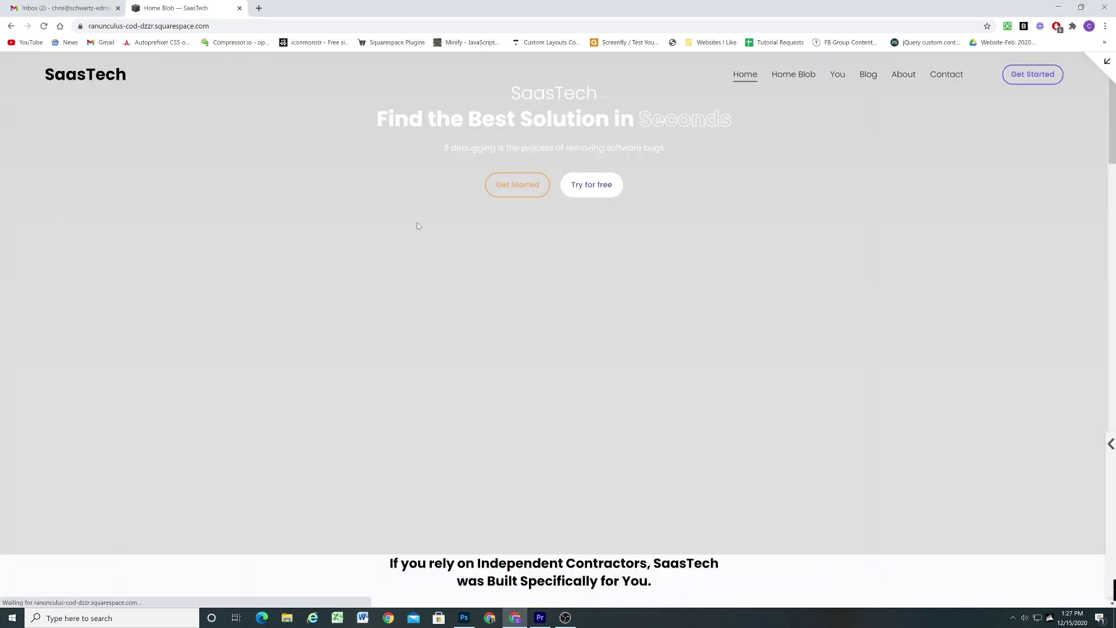
scroll(297, 279, "down", 2)
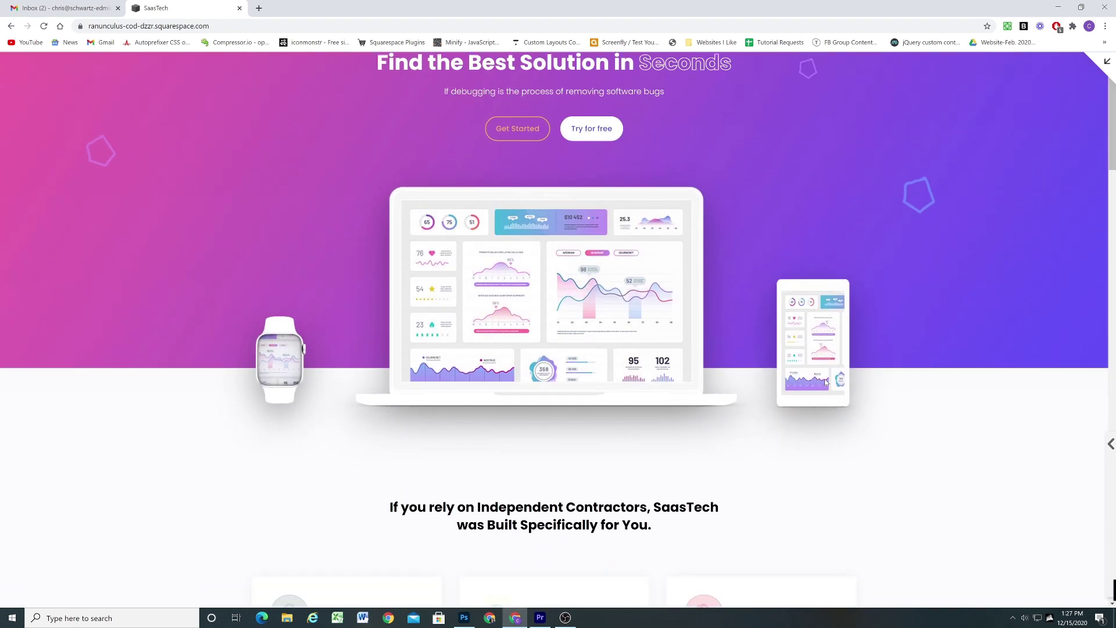
scroll(180, 375, "up", 2)
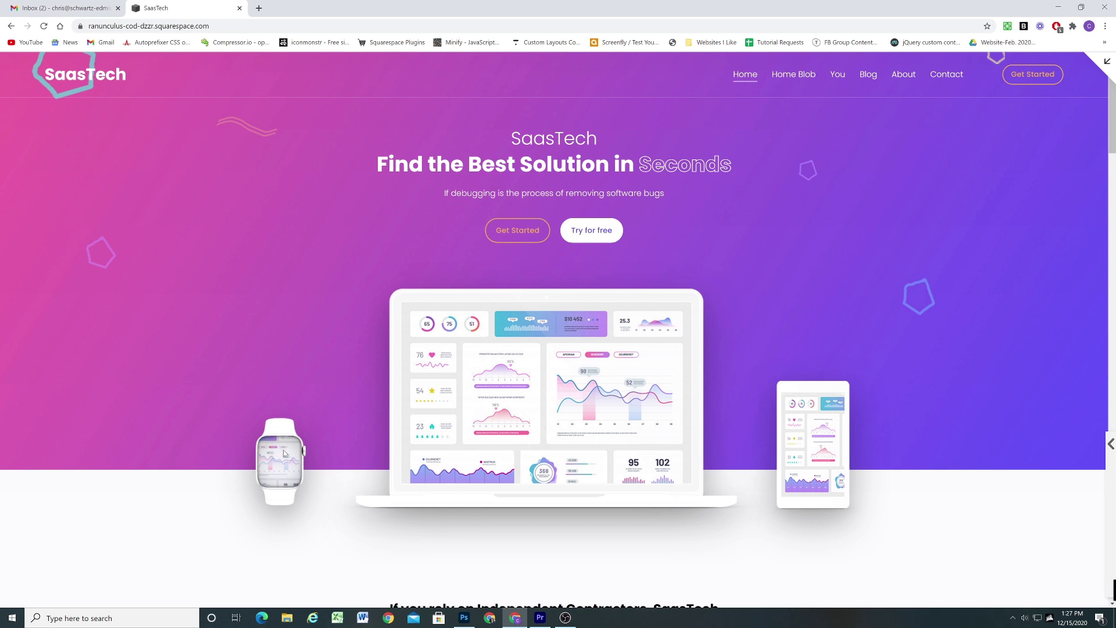
scroll(226, 412, "down", 1)
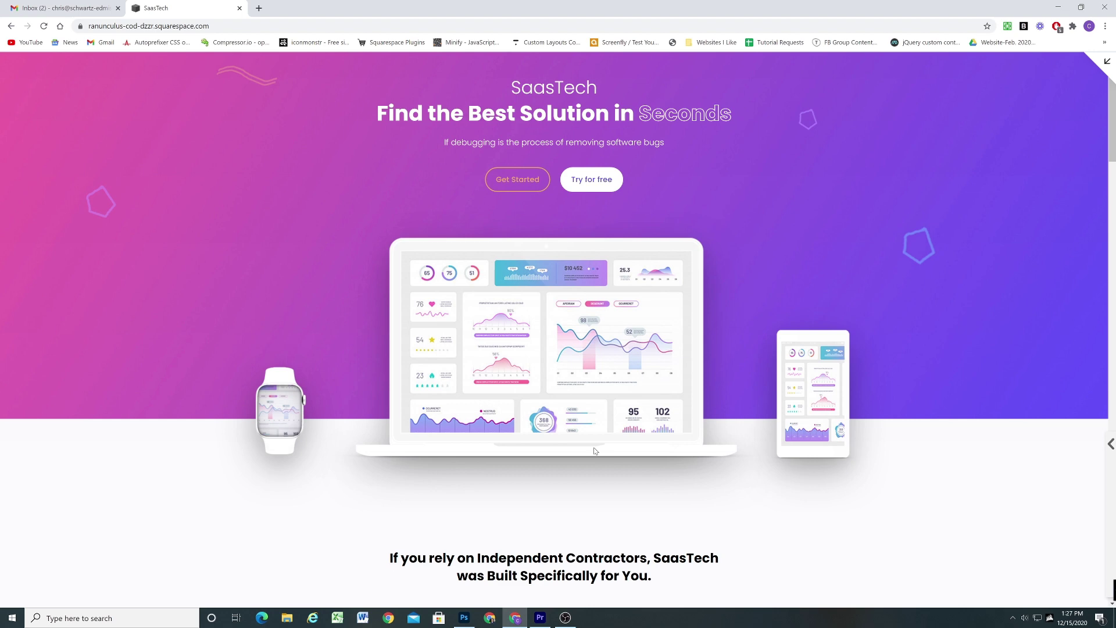
scroll(942, 433, "down", 2)
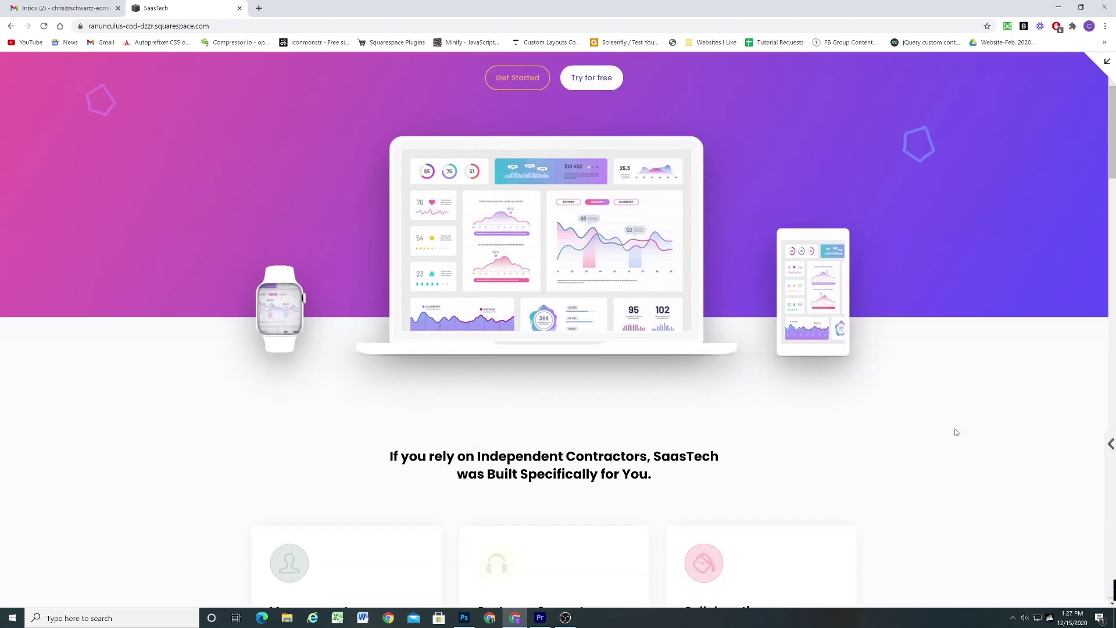
scroll(953, 434, "up", 3)
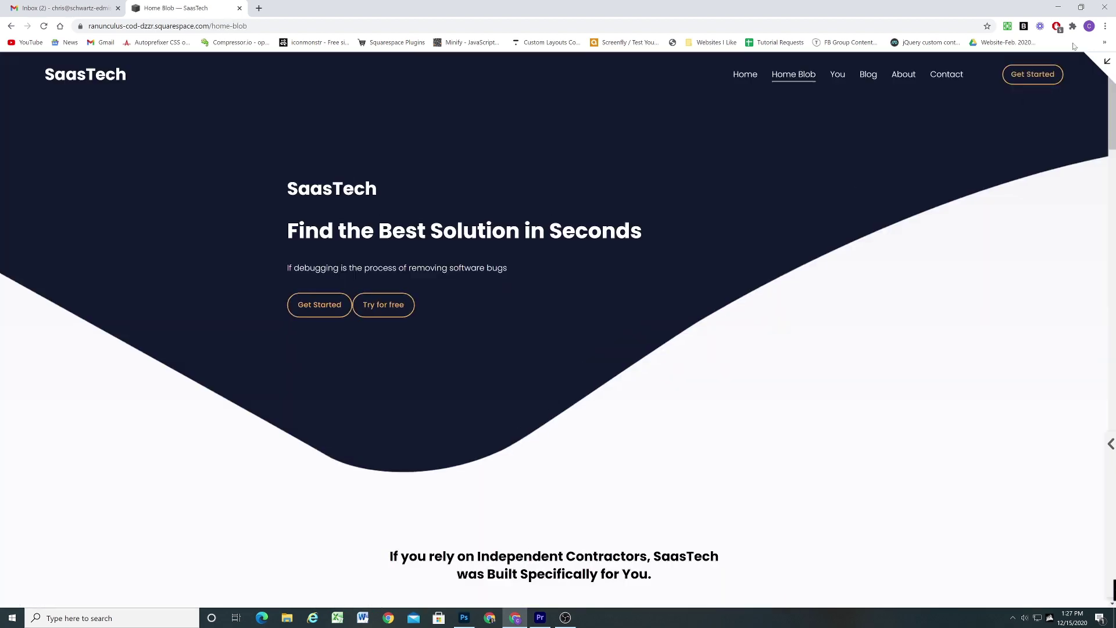
Check the banner at a narrower window width, then maximize and open Custom CSS
left_click(1081, 7)
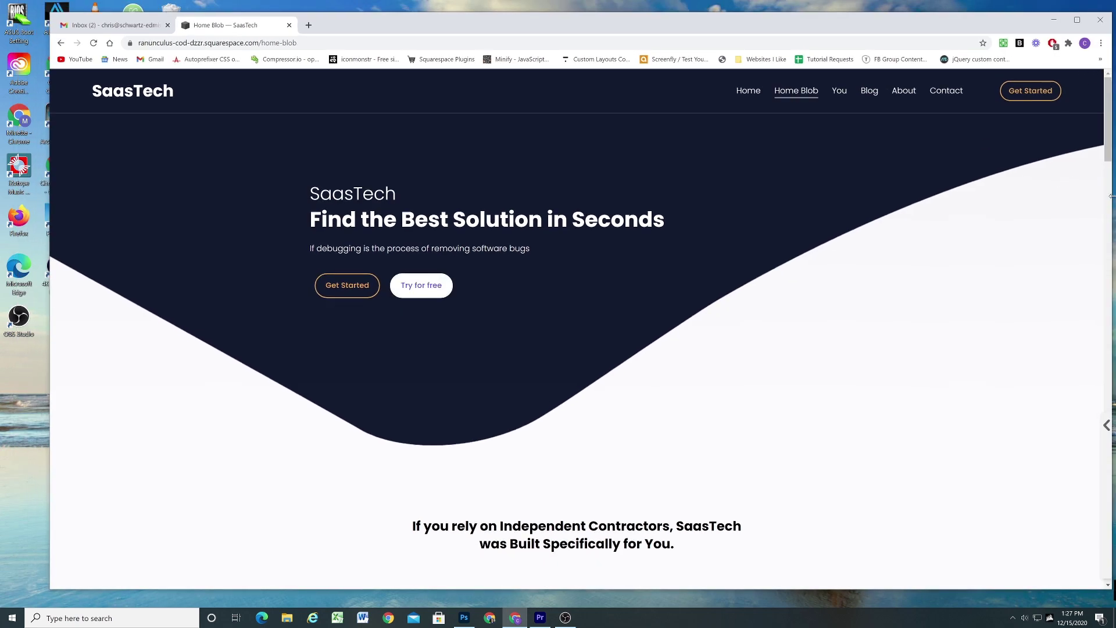
left_click_drag(1111, 197, 1026, 176)
left_click(990, 20)
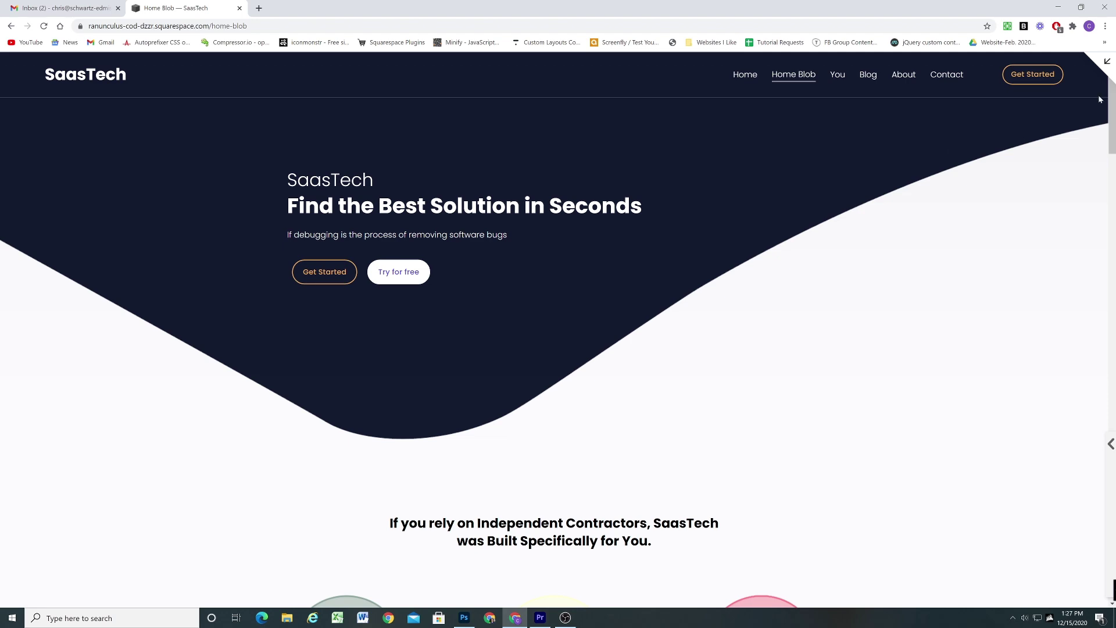
left_click(1105, 65)
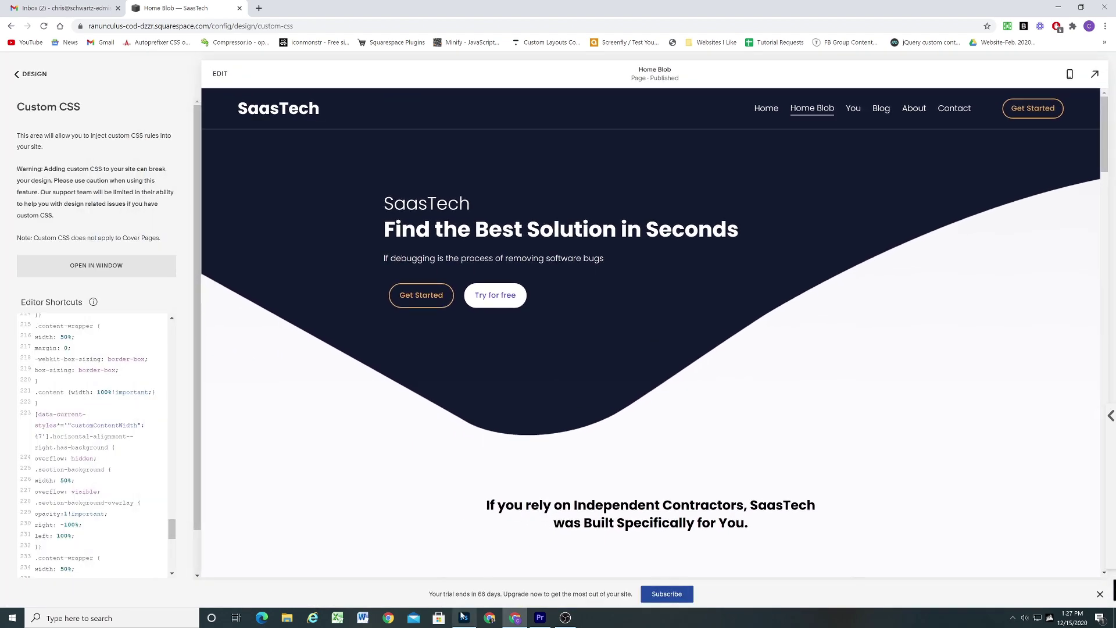
In Photoshop, look at Hero+Banner+BG_final.png, then return to the Background_banner.png wave document
left_click(463, 619)
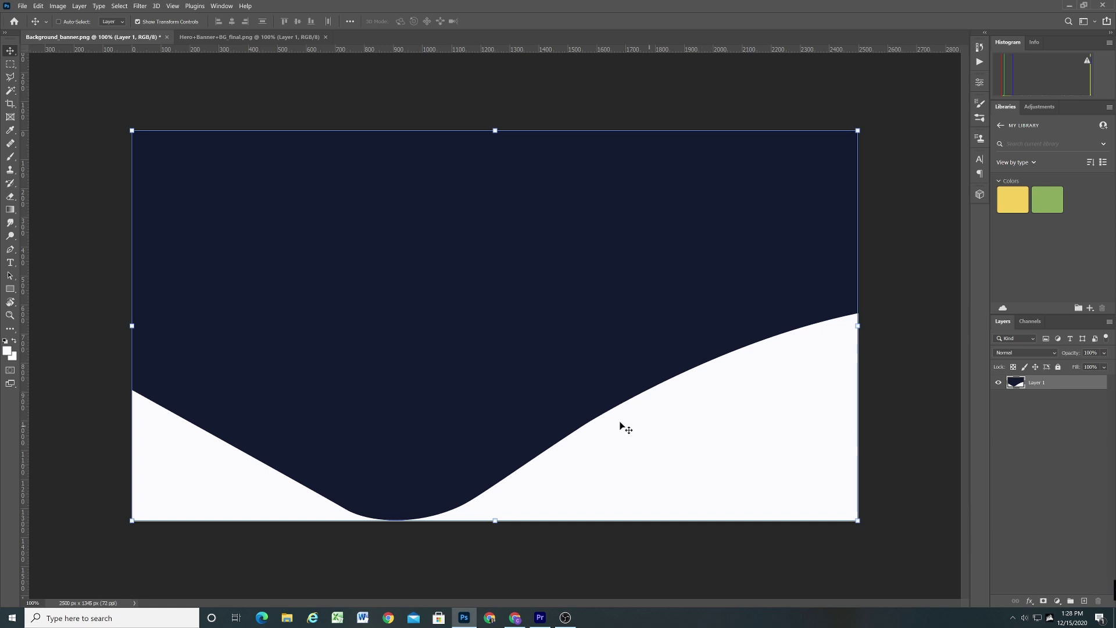
left_click(230, 38)
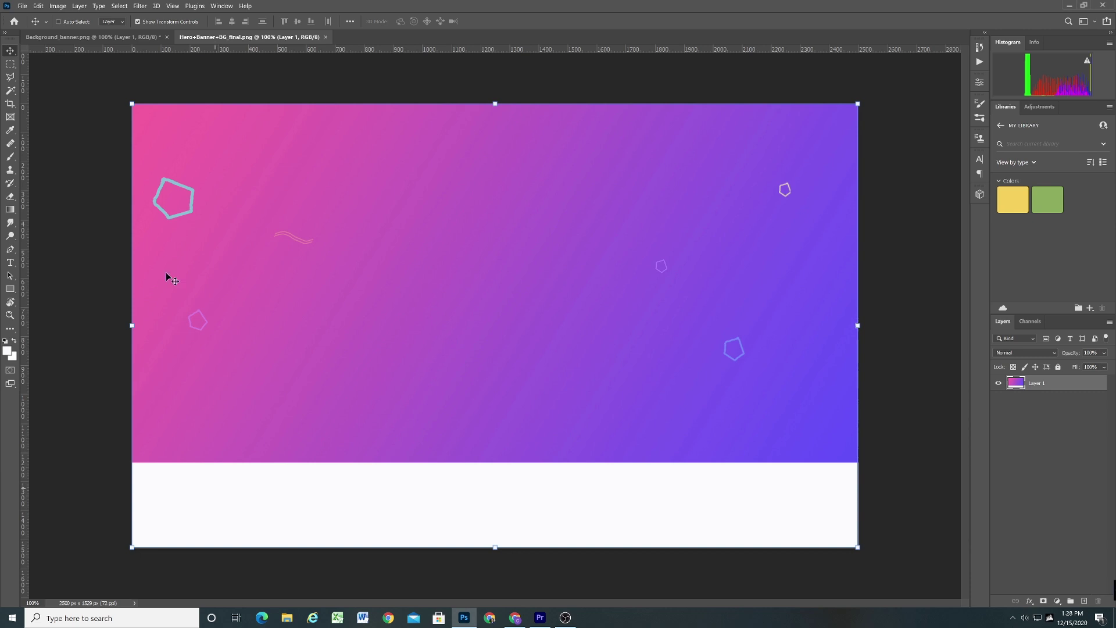
left_click(113, 37)
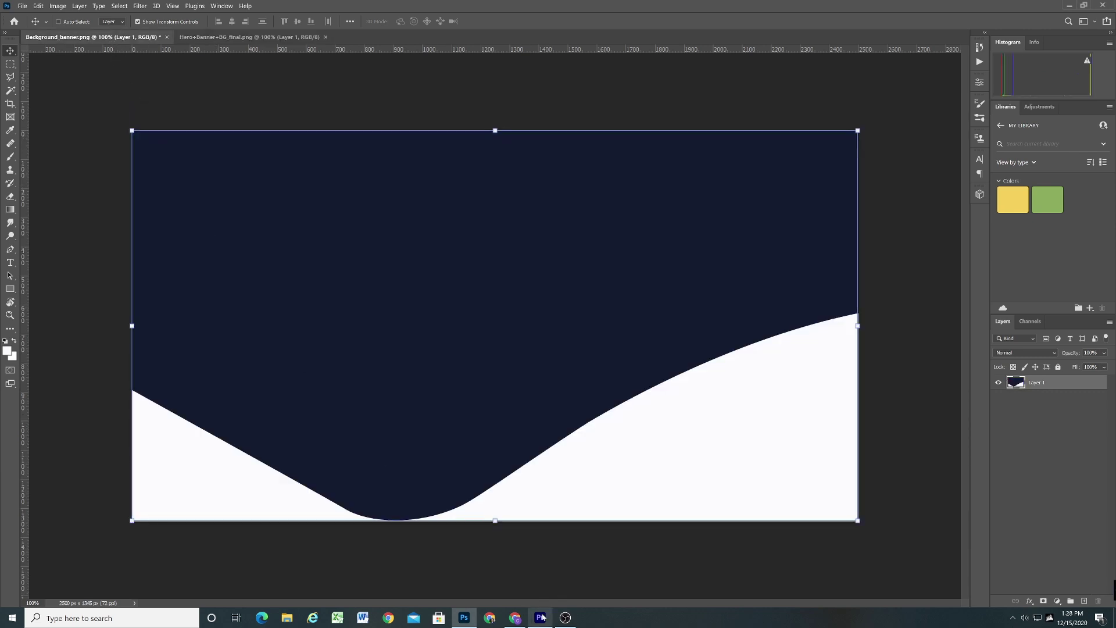
Edit Home Blob, drag the hero background's focal point to the image bottom, and save
left_click(515, 618)
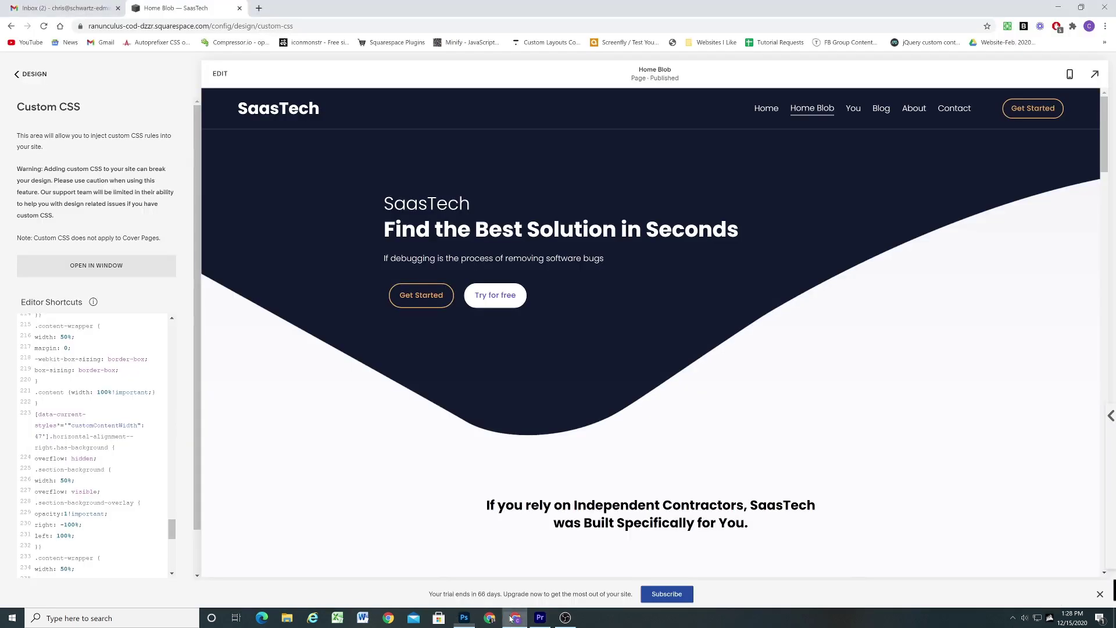
left_click(220, 73)
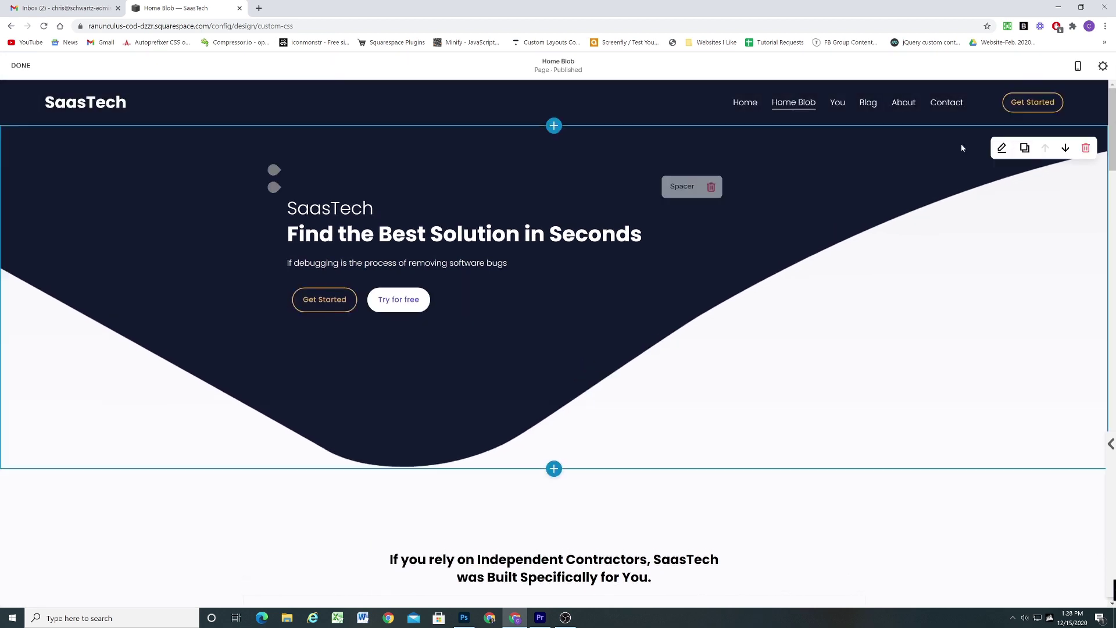
left_click(999, 149)
left_click(1007, 158)
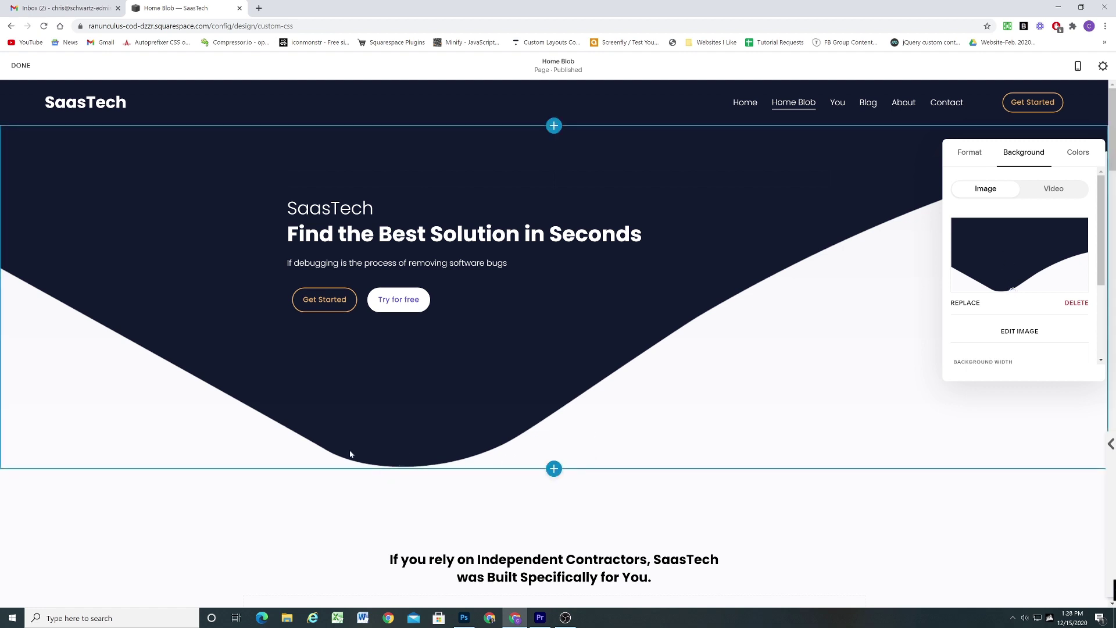
left_click_drag(1013, 289, 1010, 253)
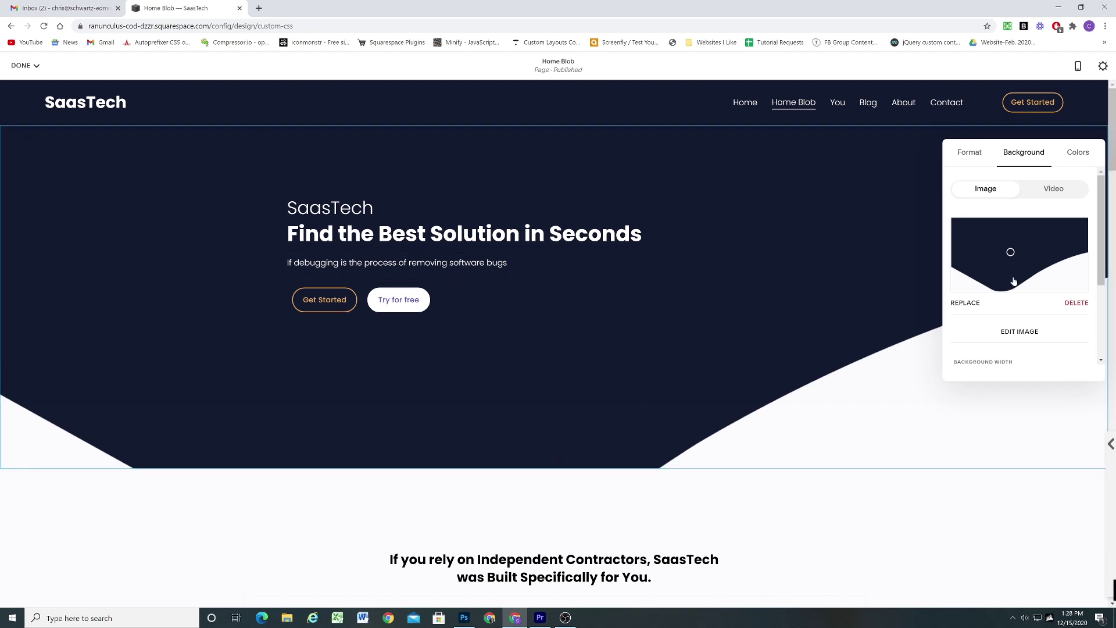
left_click_drag(1010, 252, 1014, 302)
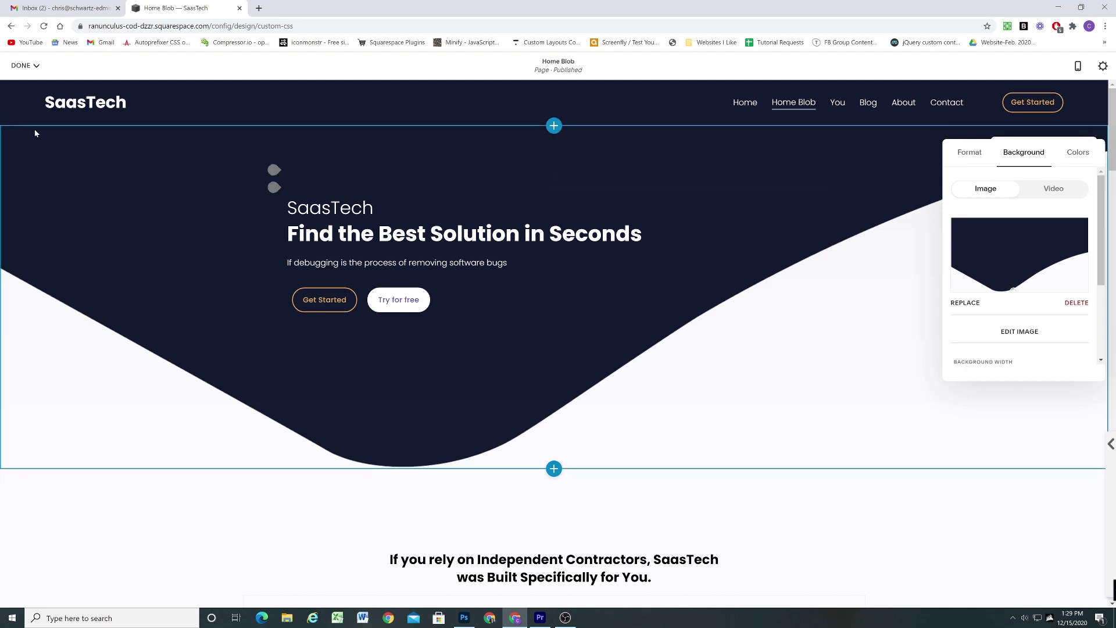
left_click(23, 65)
left_click(18, 84)
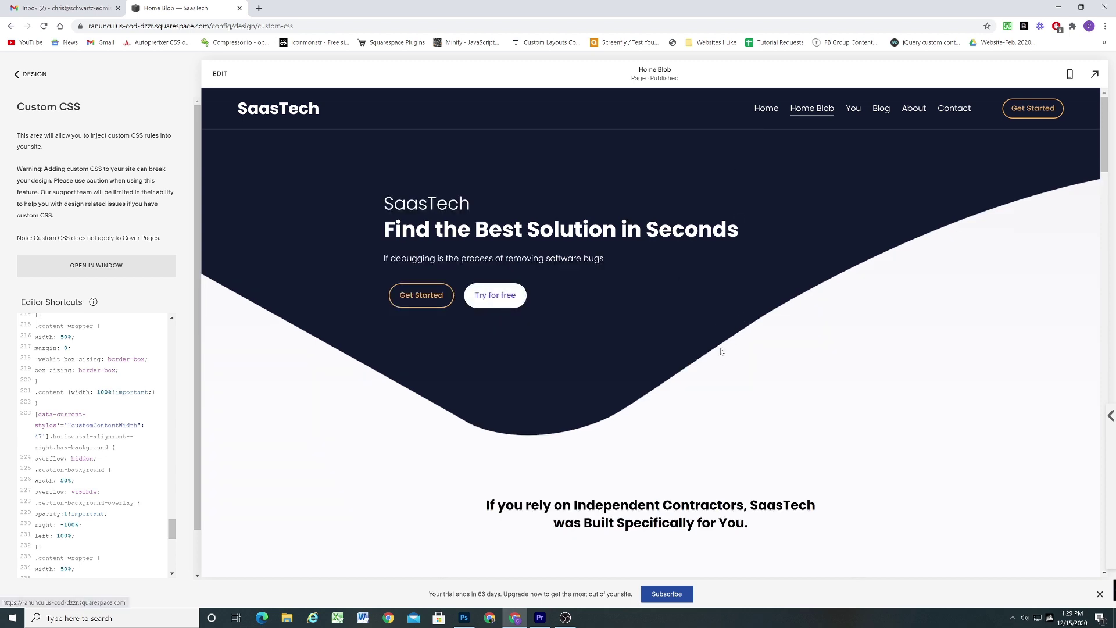
Edit the Home page and inspect the hero section's background image settings
left_click(763, 110)
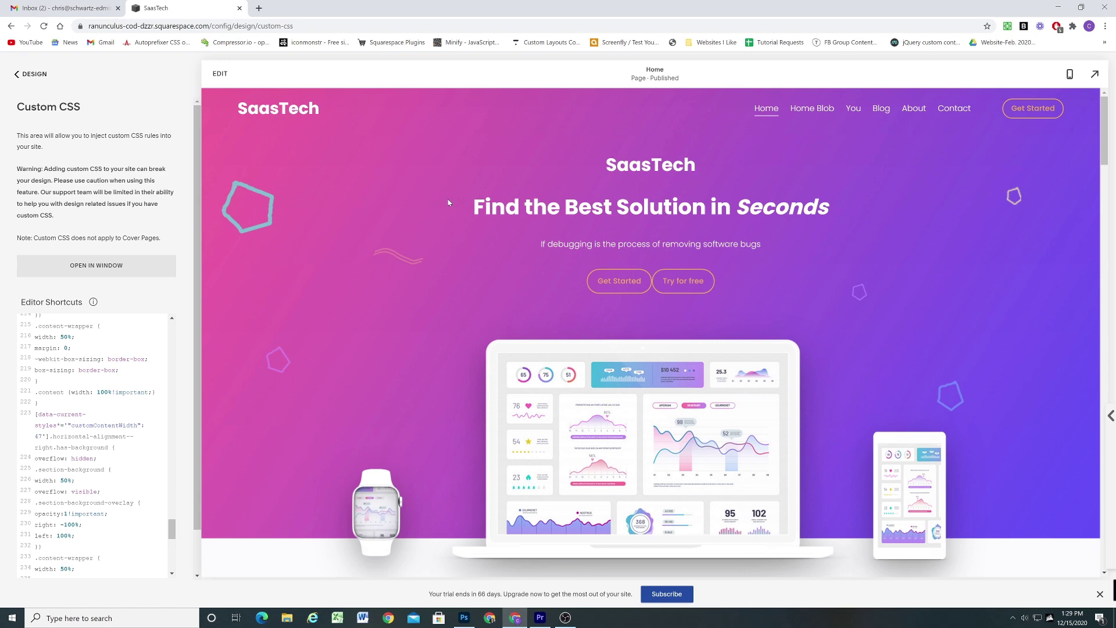
left_click(222, 74)
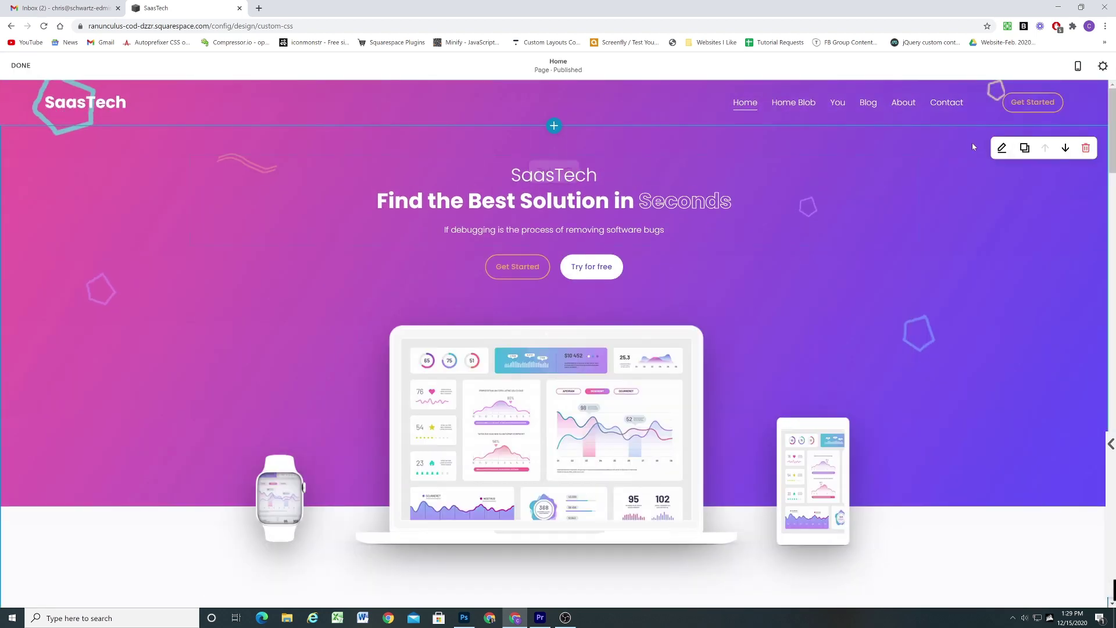
left_click(1000, 150)
left_click(1022, 153)
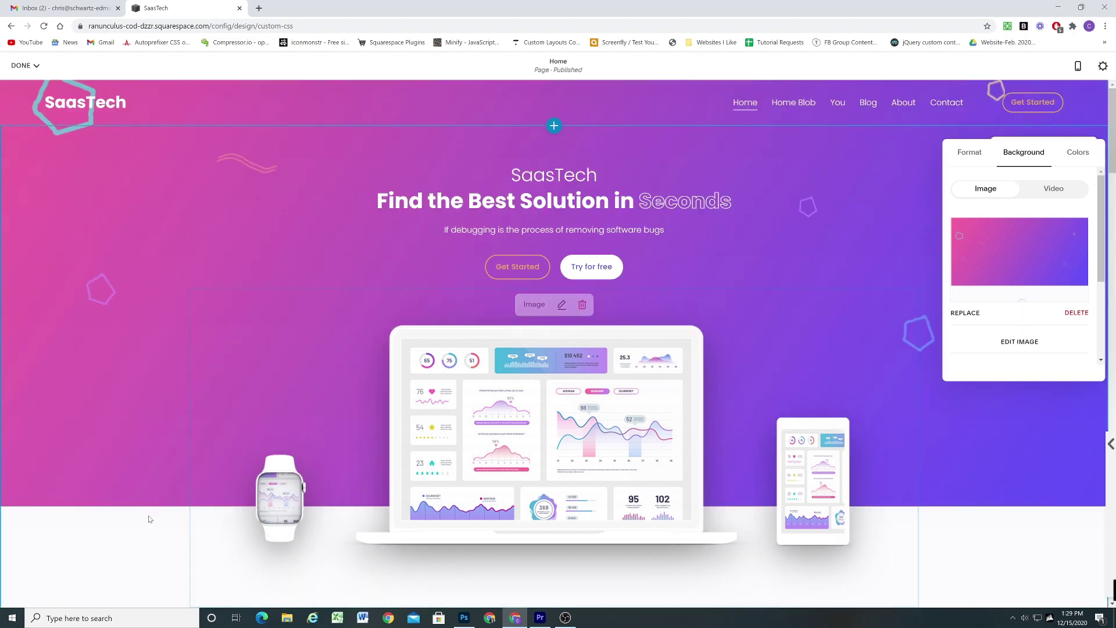
scroll(161, 469, "down", 1)
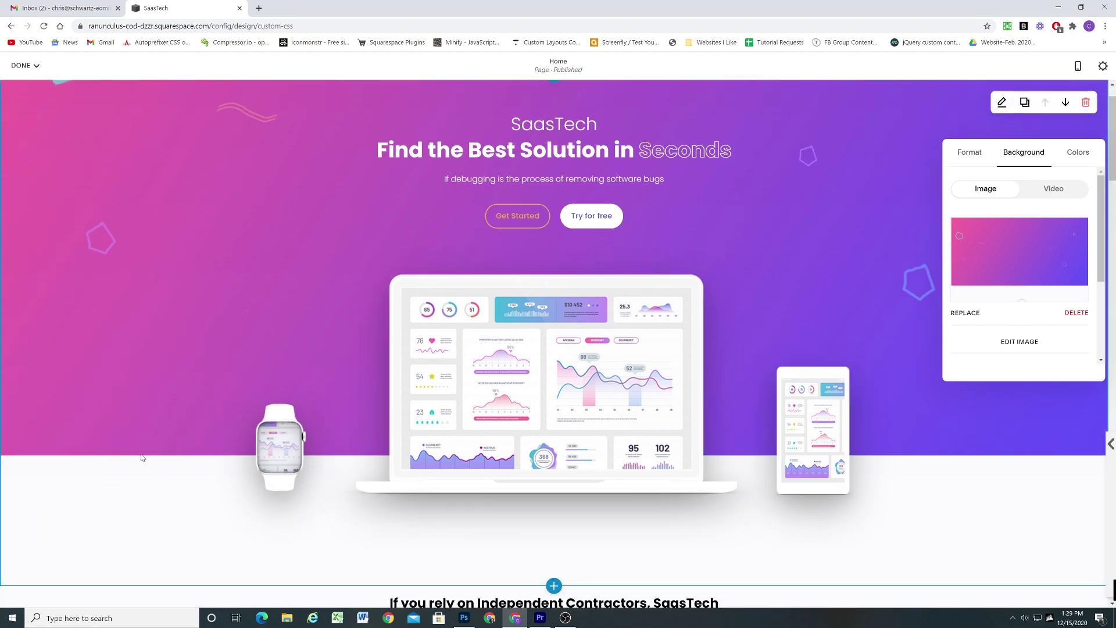
left_click(145, 456)
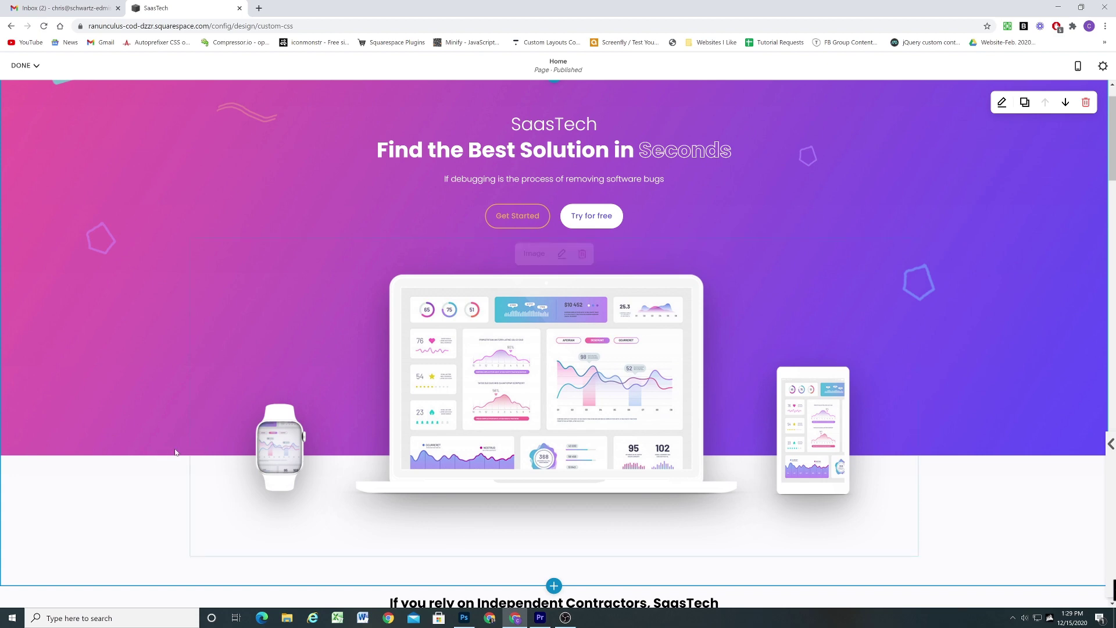
scroll(621, 279, "up", 1)
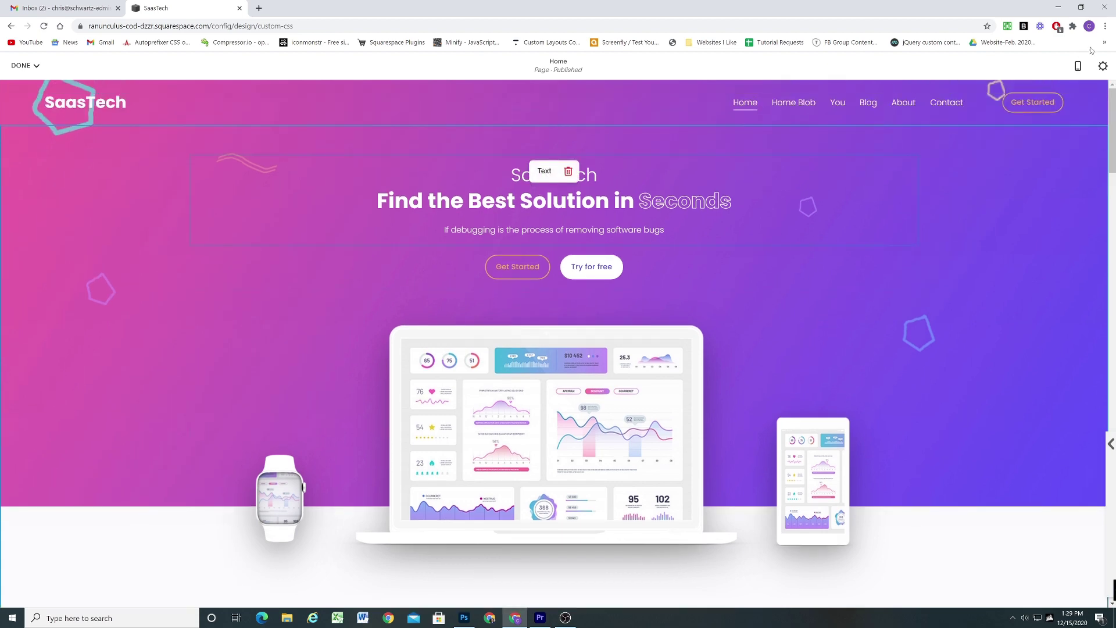
Preview the SaasTech hero in the mobile layout, then switch back to desktop
left_click(1078, 66)
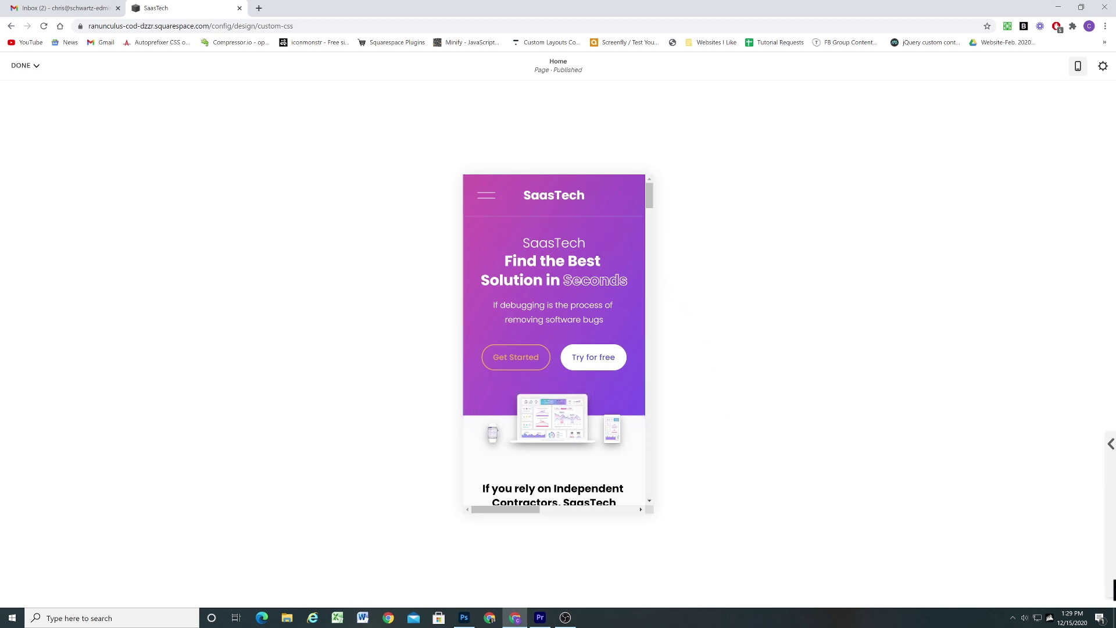
left_click(1078, 67)
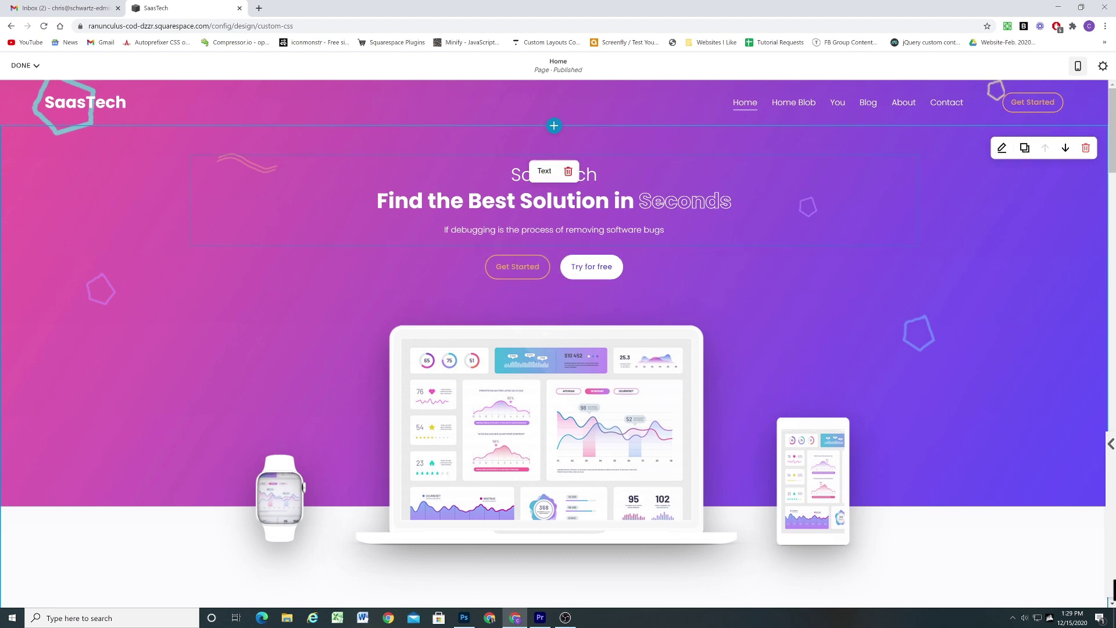
scroll(161, 320, "down", 2)
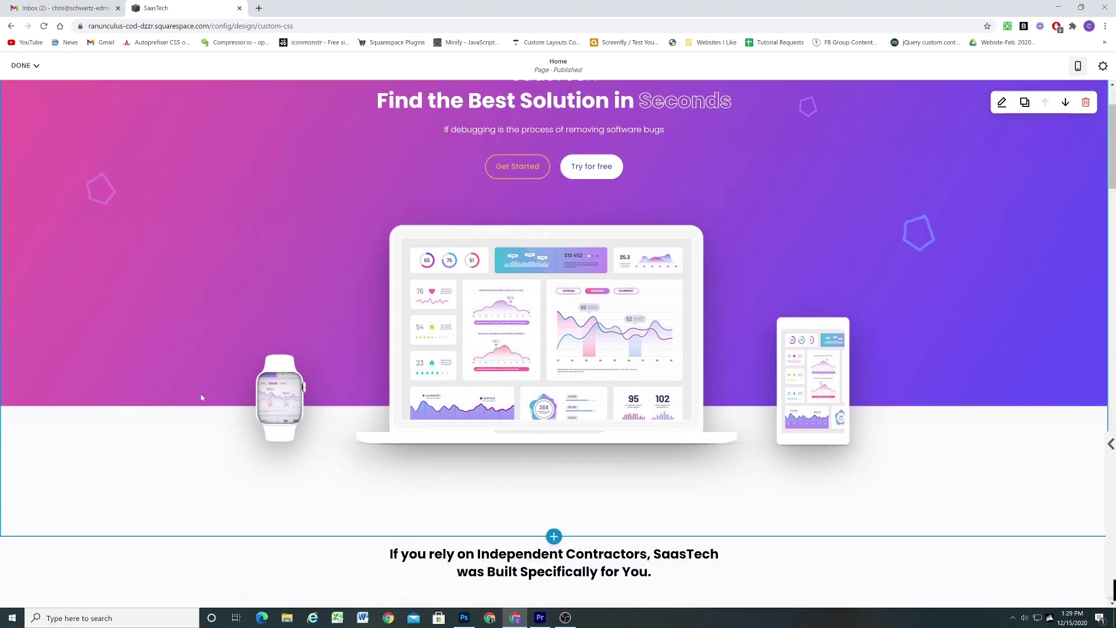
scroll(87, 378, "up", 2)
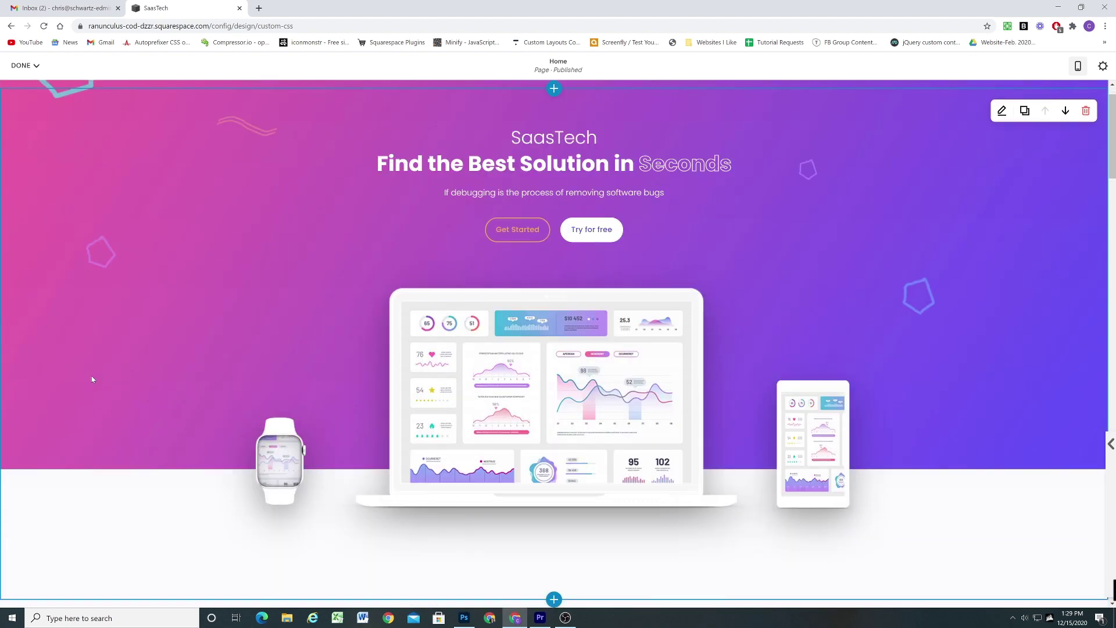